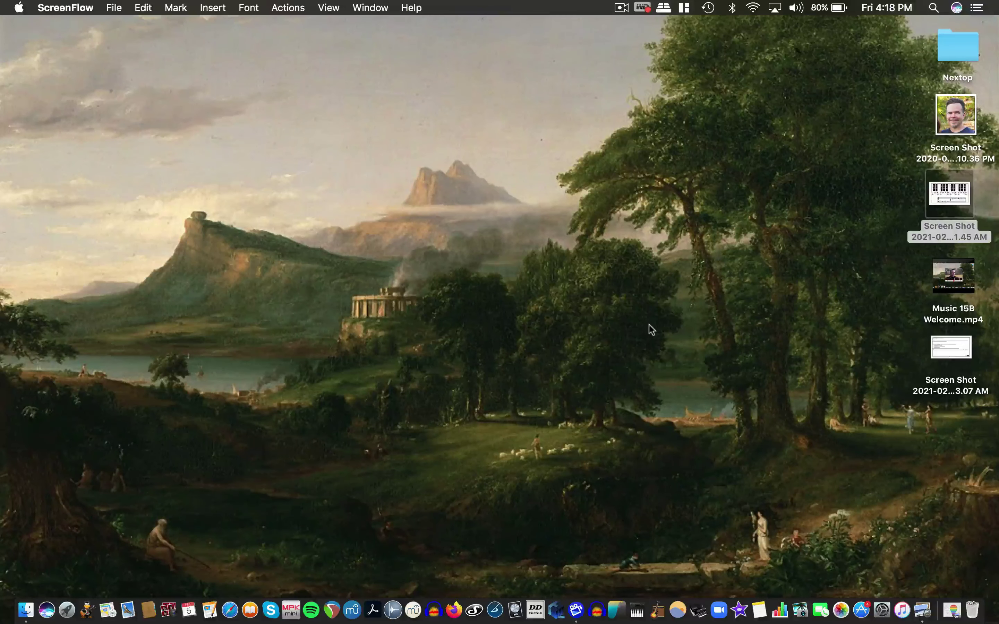
Open 'Screen Shot 2021-02-04 at 11.51.45 AM' in Preview and resize it into a small lower-middle window
double_click(949, 201)
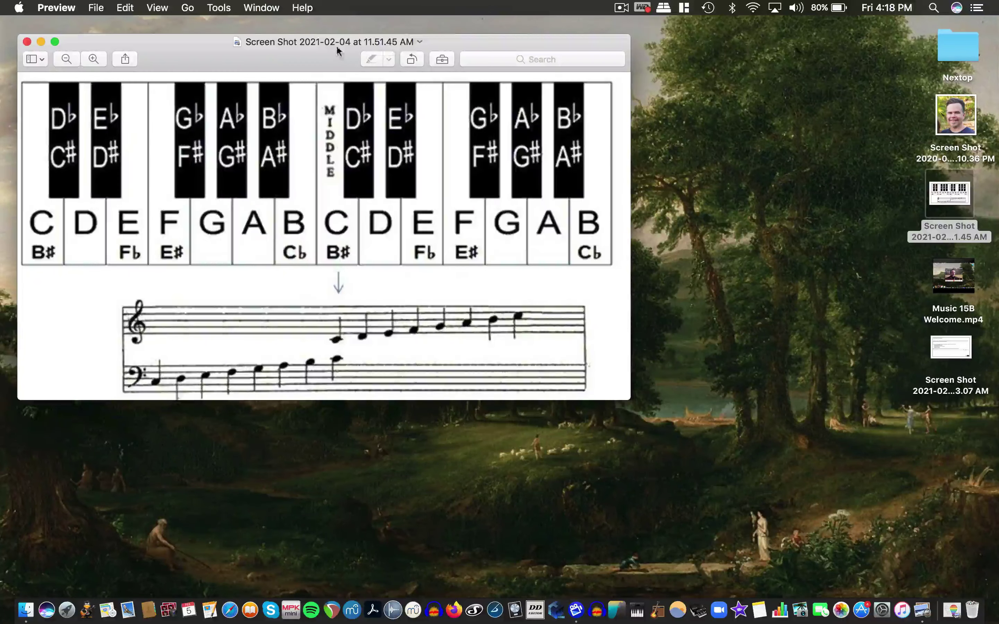
left_click_drag(337, 48, 415, 210)
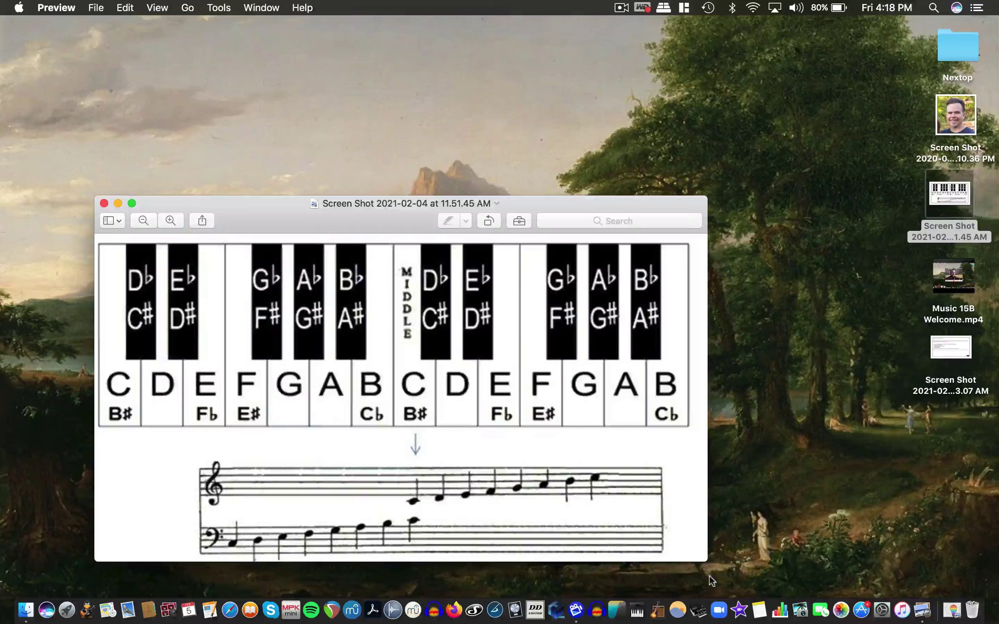
left_click_drag(707, 561, 662, 424)
left_click_drag(372, 215, 437, 373)
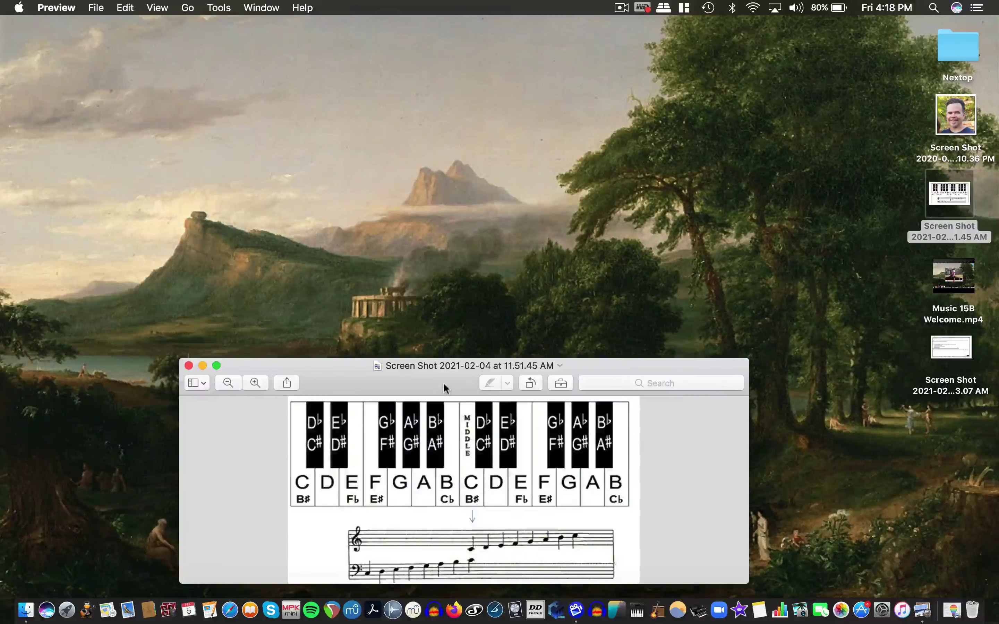
Launch MuseScore and create a Grand Staff score titled 'asdf' with no key signature
left_click(351, 615)
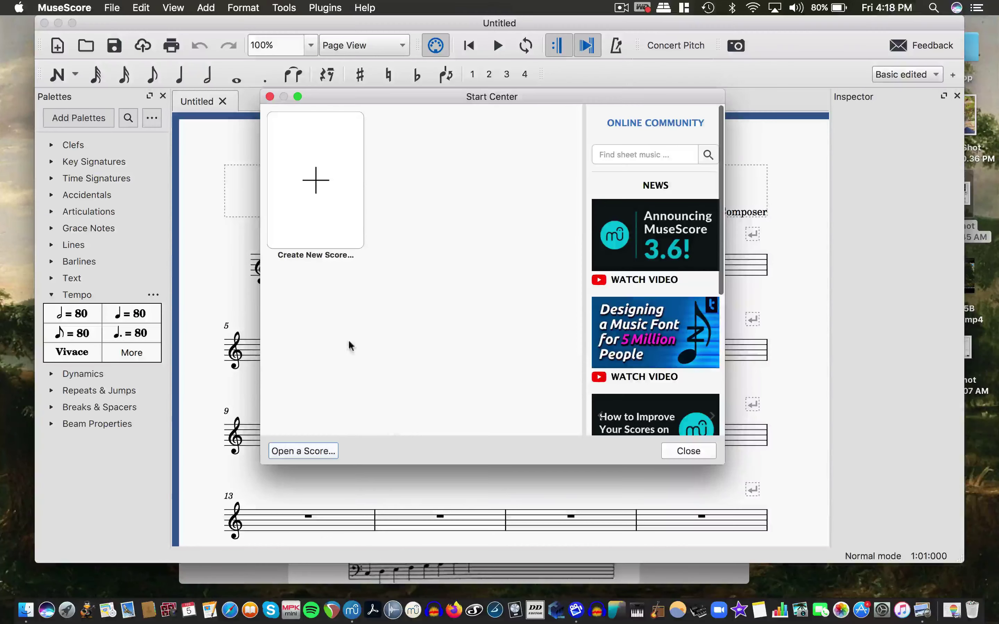
left_click(313, 180)
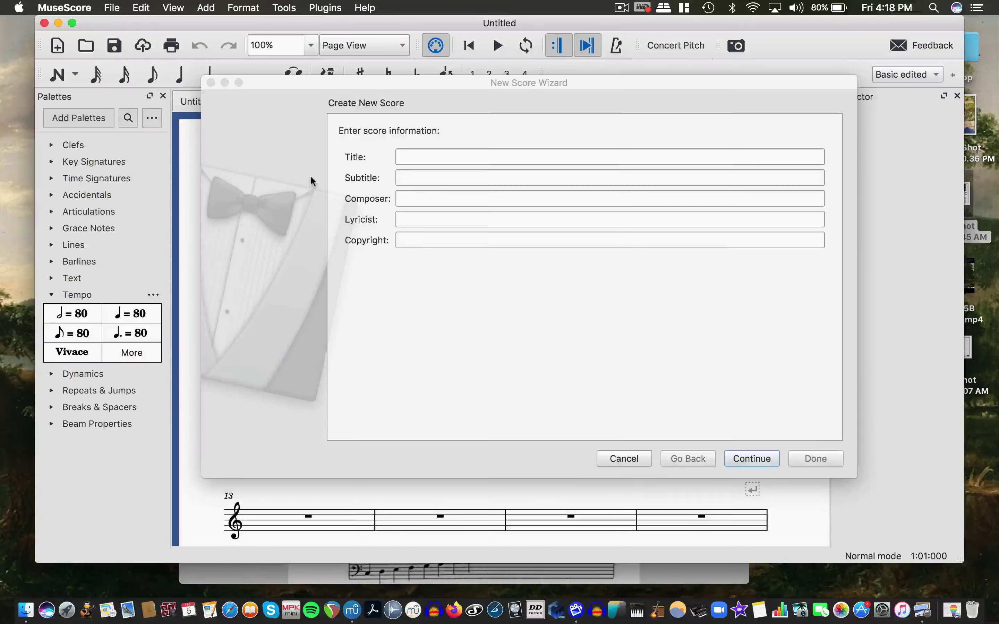
left_click(417, 157)
type("as")
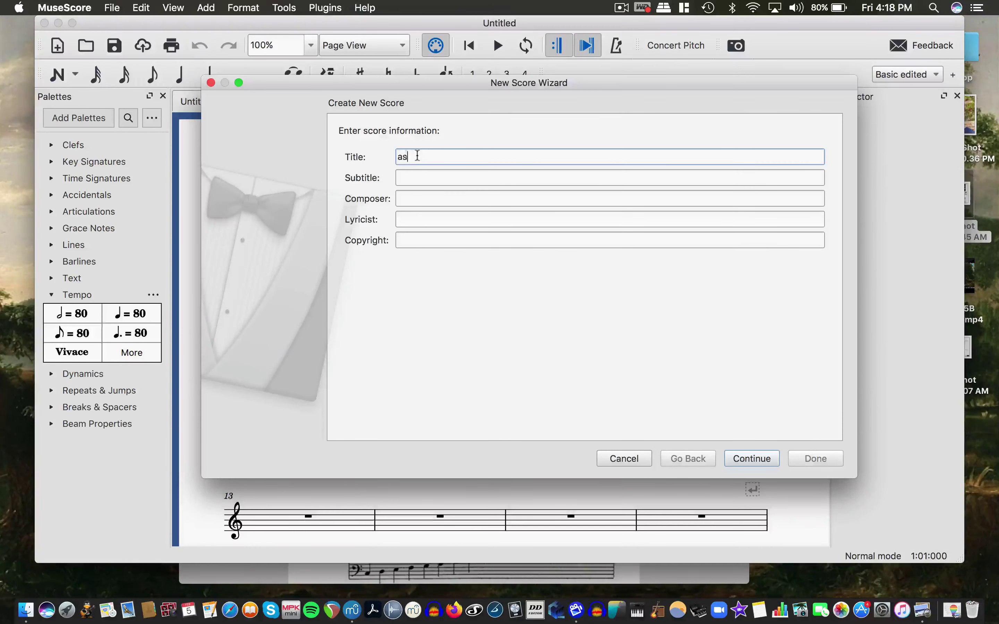
type("df")
left_click(746, 457)
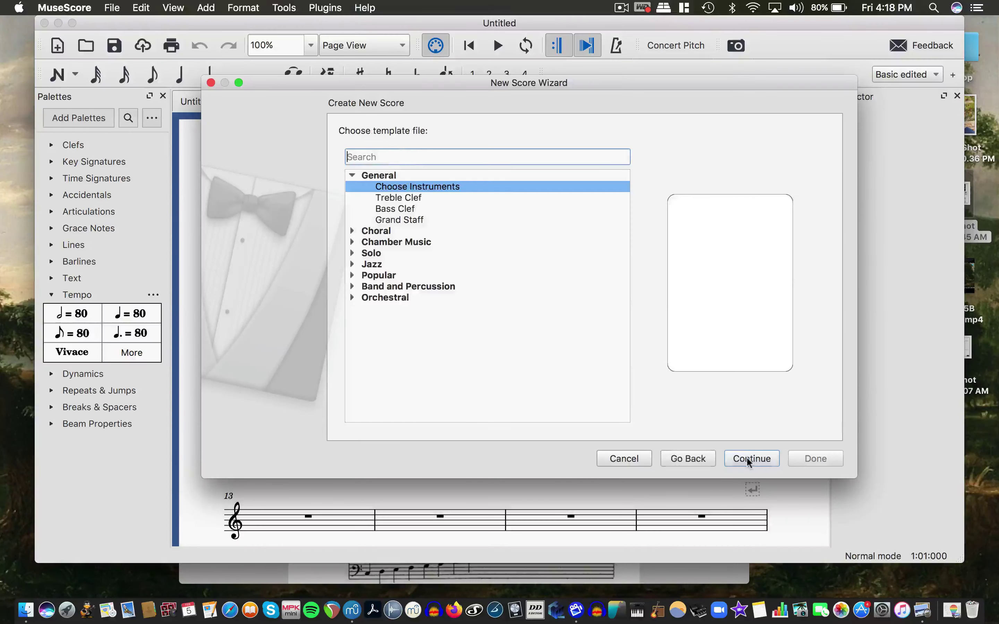
left_click(390, 221)
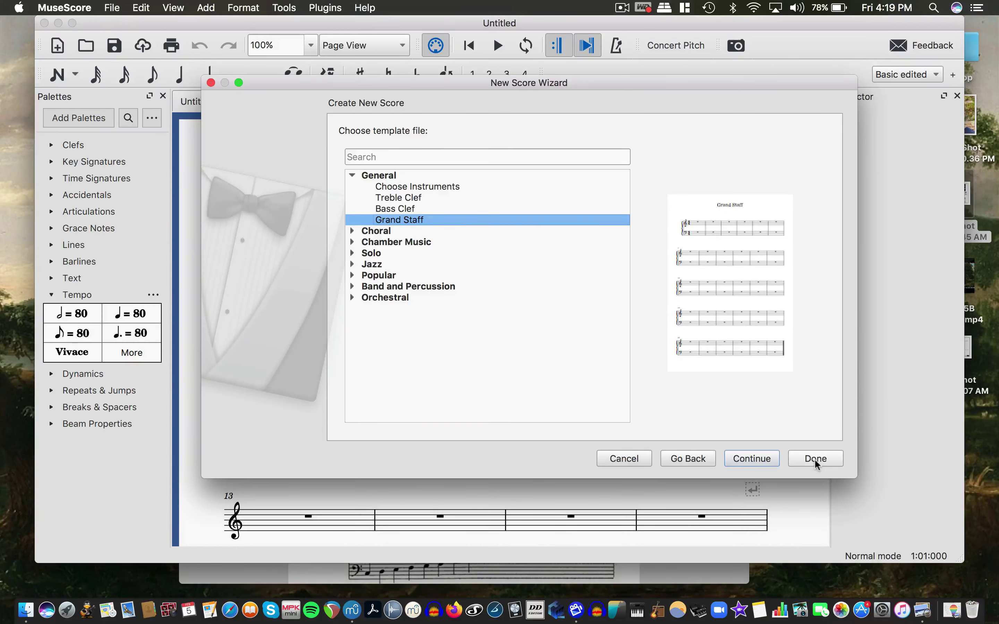
left_click(751, 458)
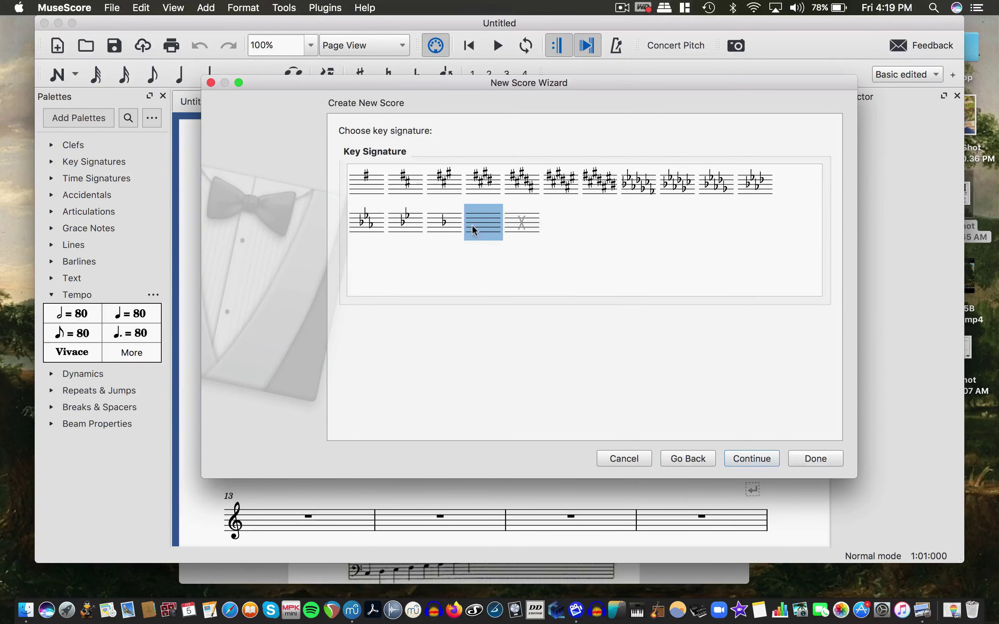
left_click(806, 457)
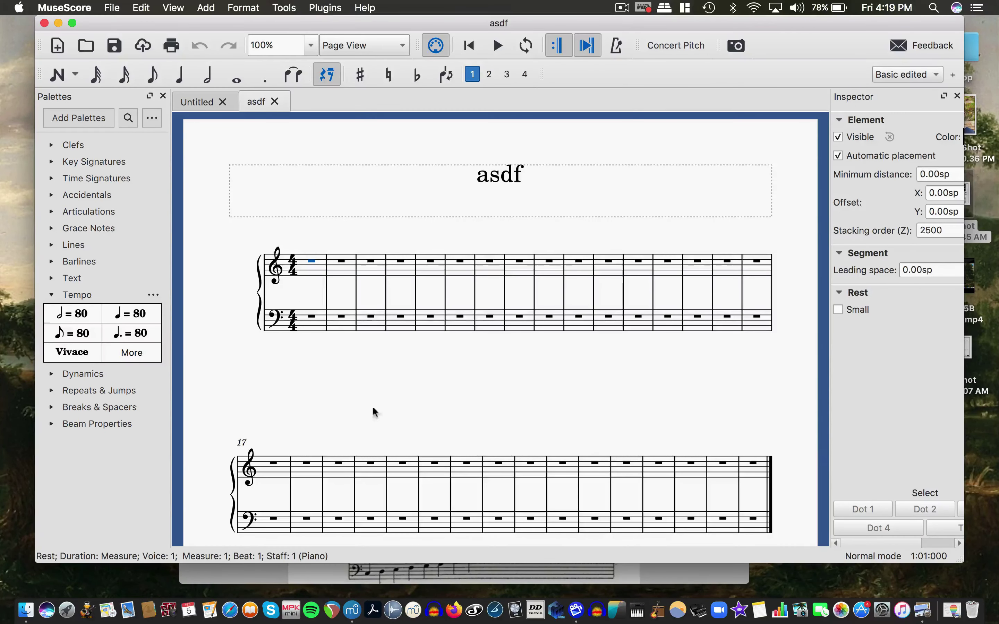
Shorten the MuseScore window so the keyboard image shows below it, then scroll the score
left_click(468, 572)
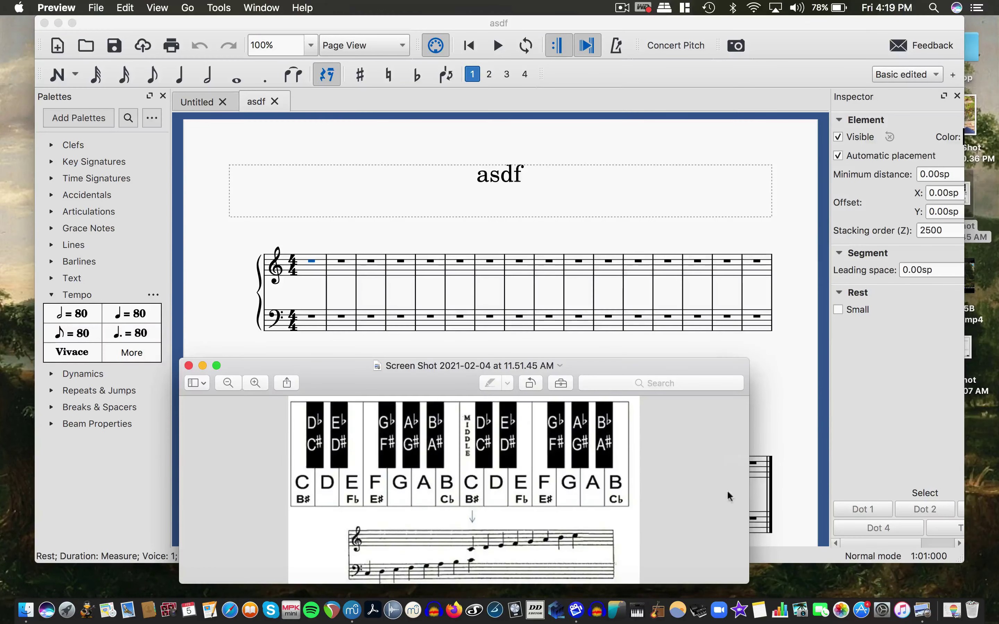
left_click(915, 475)
left_click_drag(915, 476, 905, 347)
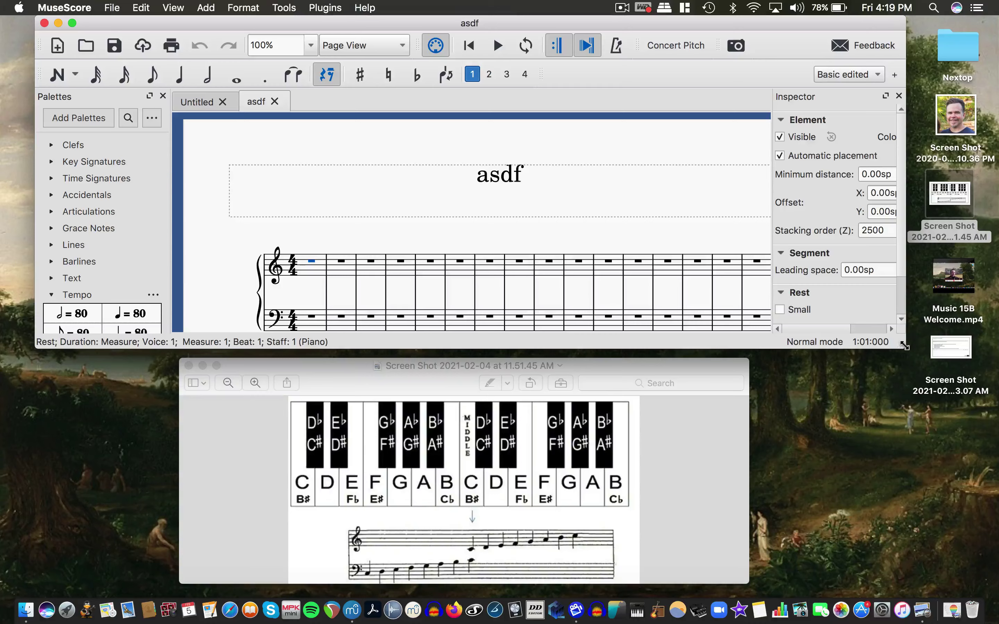
left_click_drag(651, 367, 658, 368)
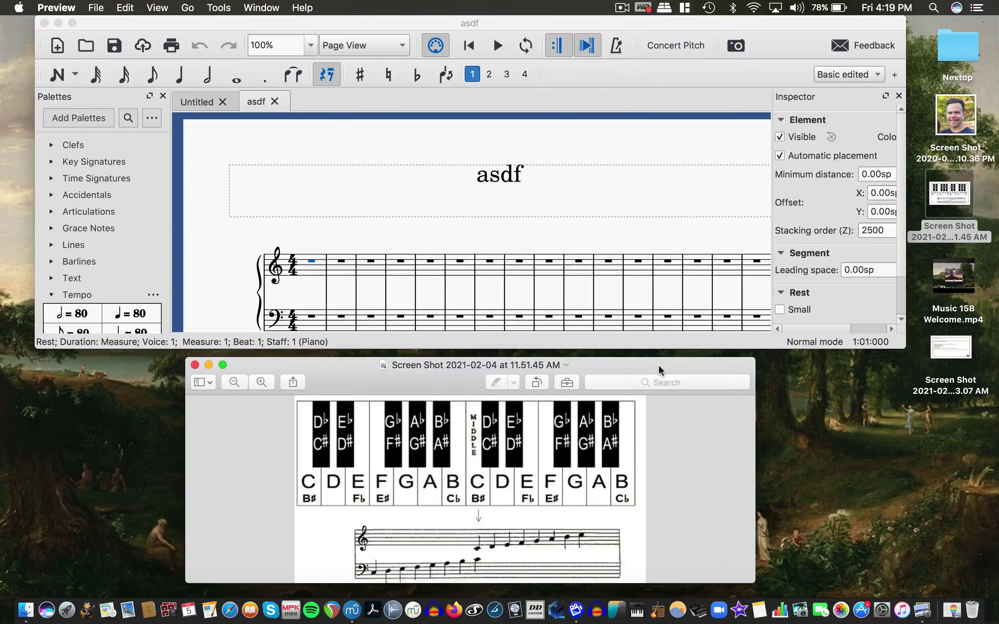
scroll(648, 305, "down", 3)
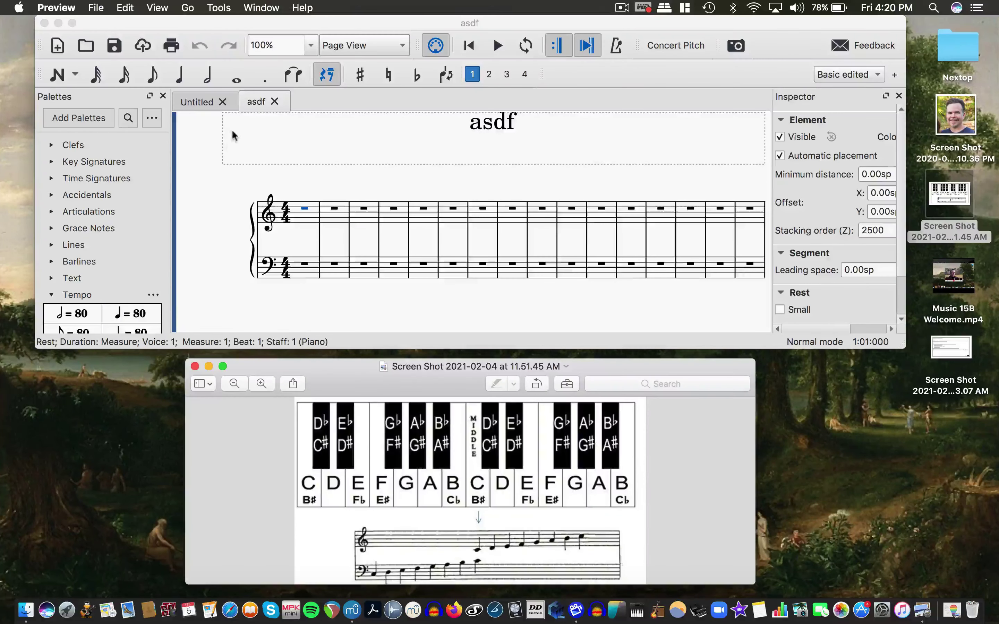
Enter bass-staff quarter notes E♭3, F3, G3 and A3 in measure 1
left_click(58, 75)
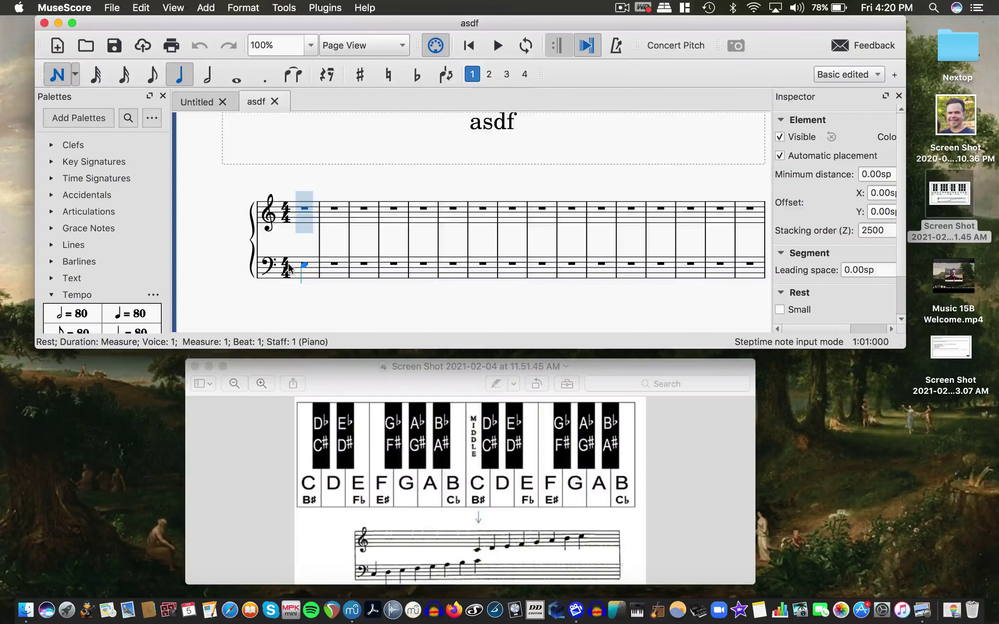
left_click(289, 266)
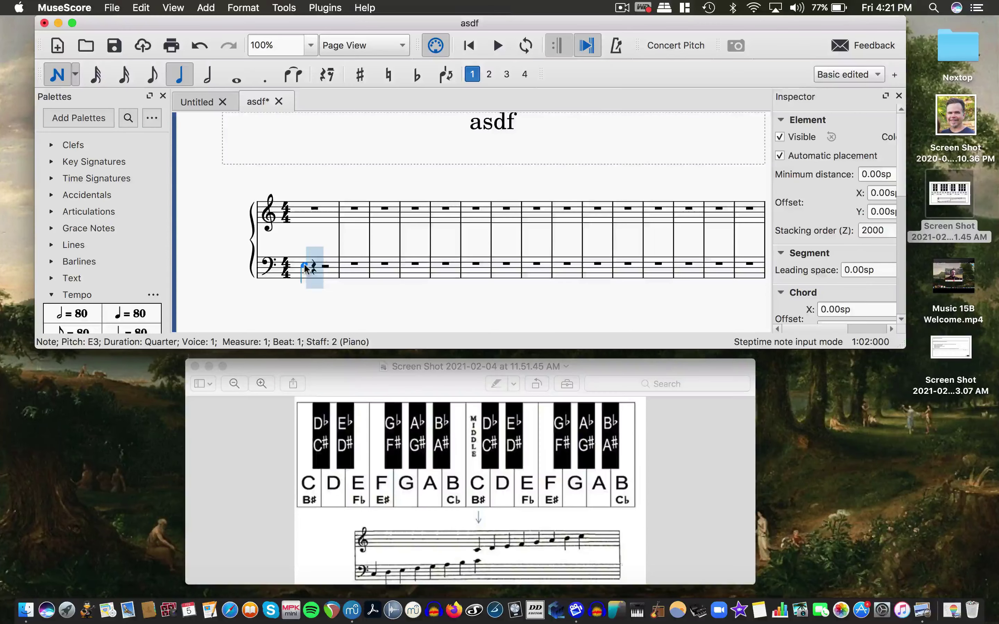
key("e")
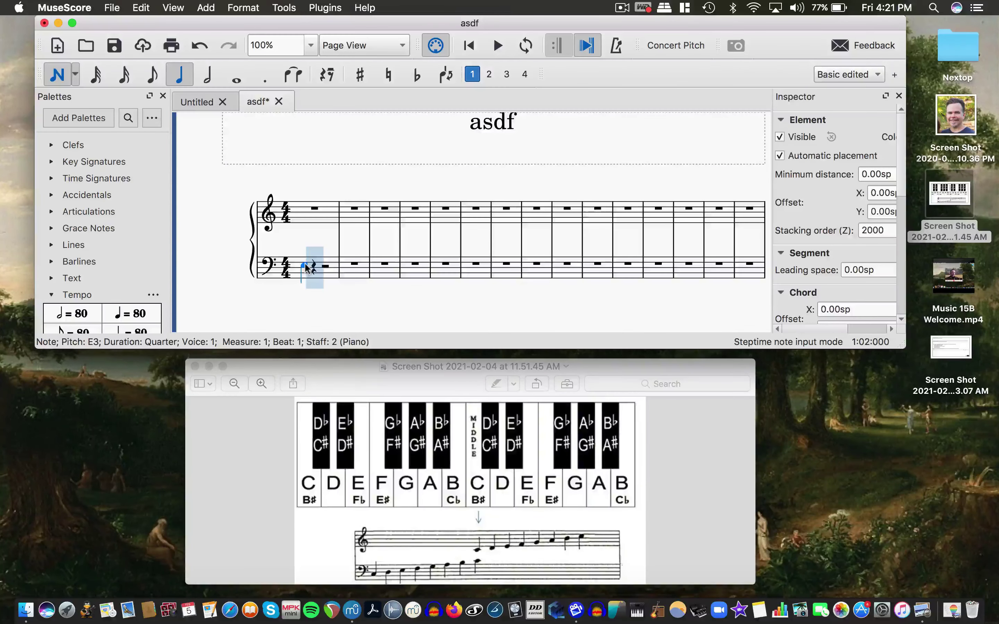
key("Down")
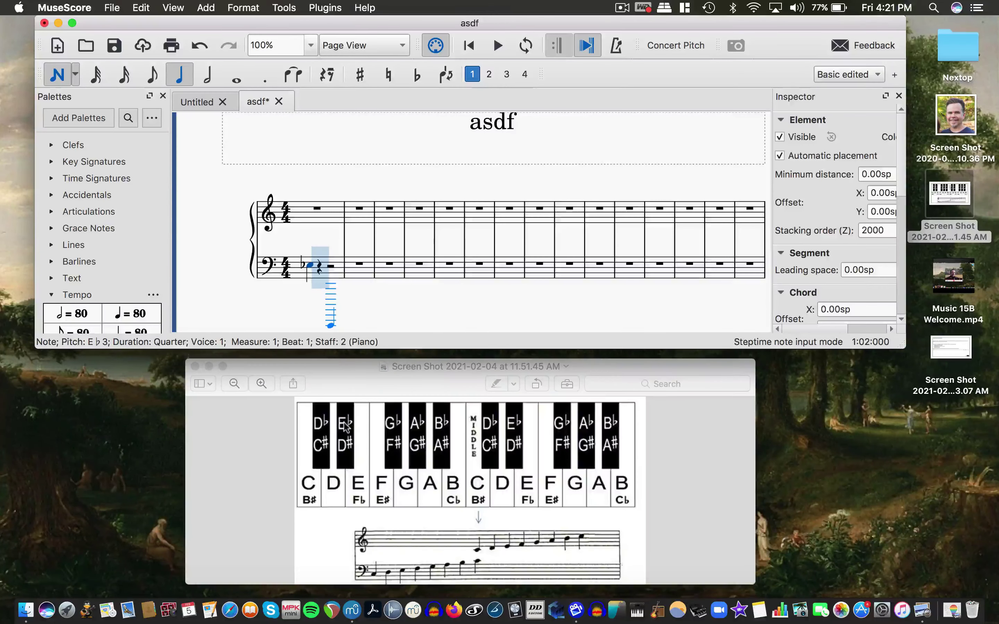
left_click(320, 263)
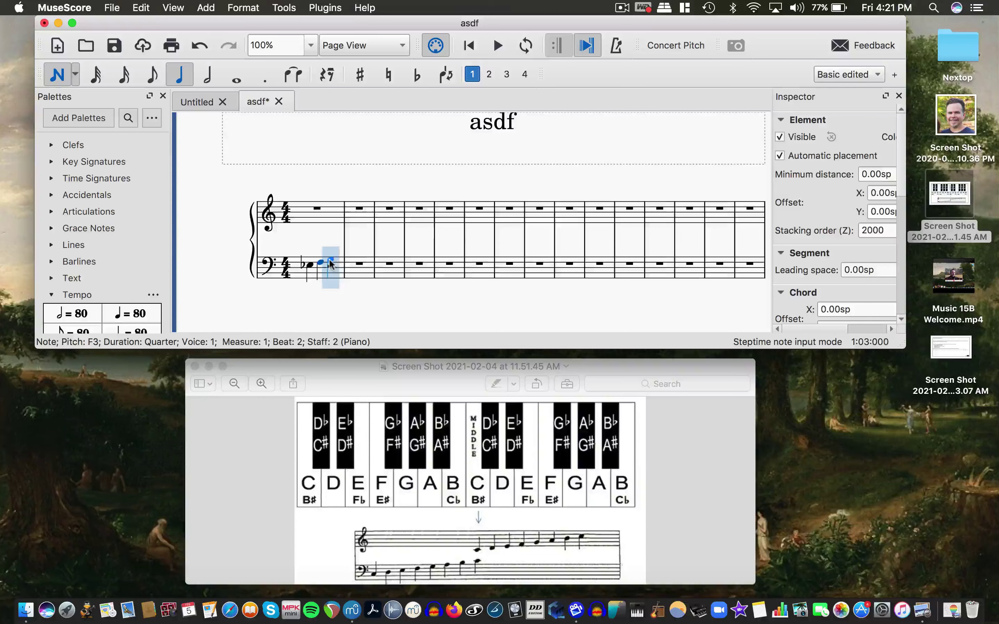
key("g")
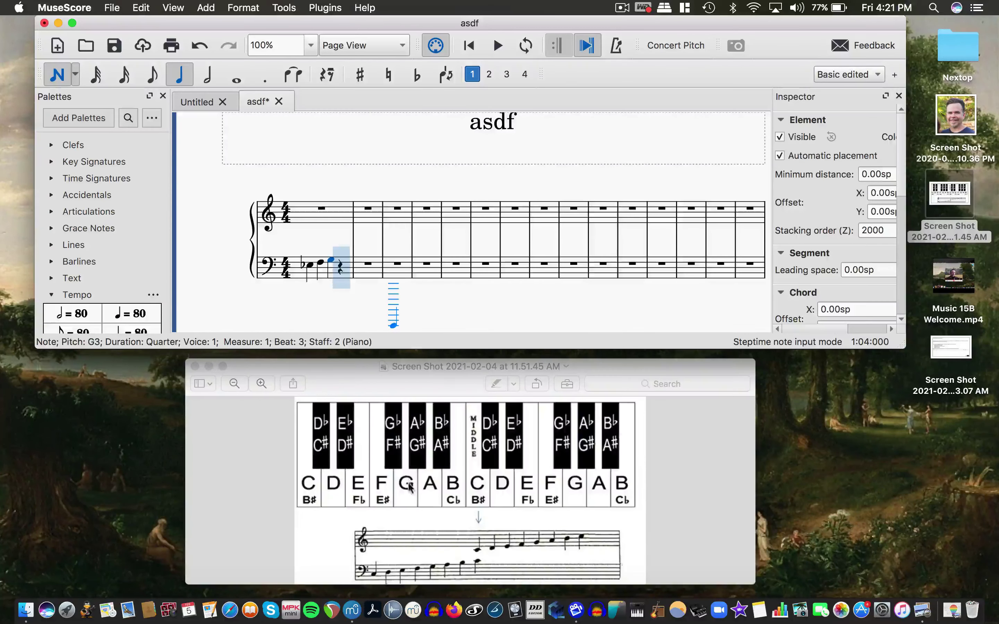
left_click(348, 259)
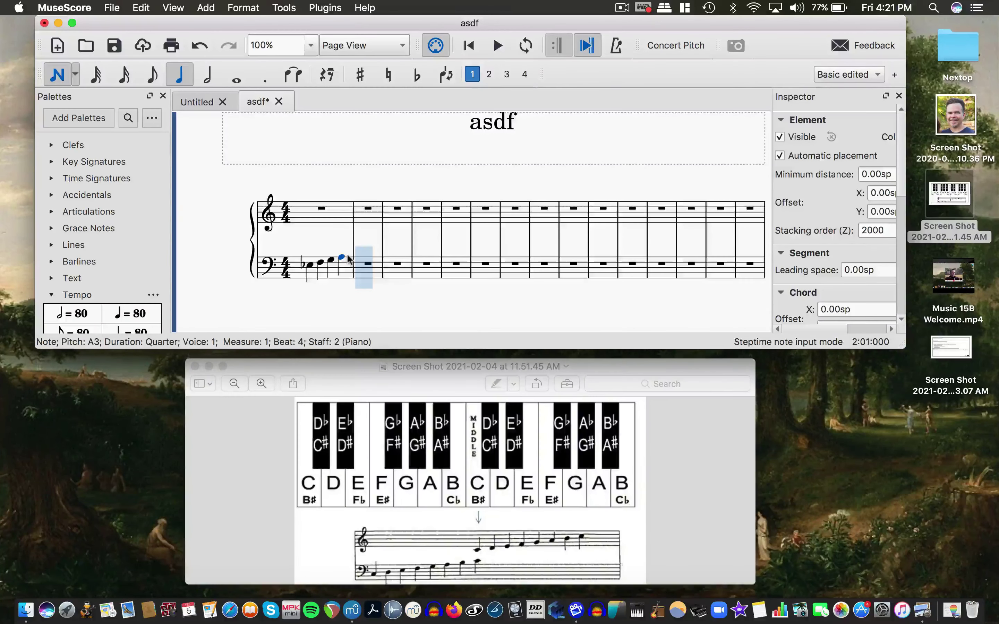
Adjust the last bass note of measure 1 with the arrow keys until it reads A♭3
key("Down")
key("Up")
key("Up")
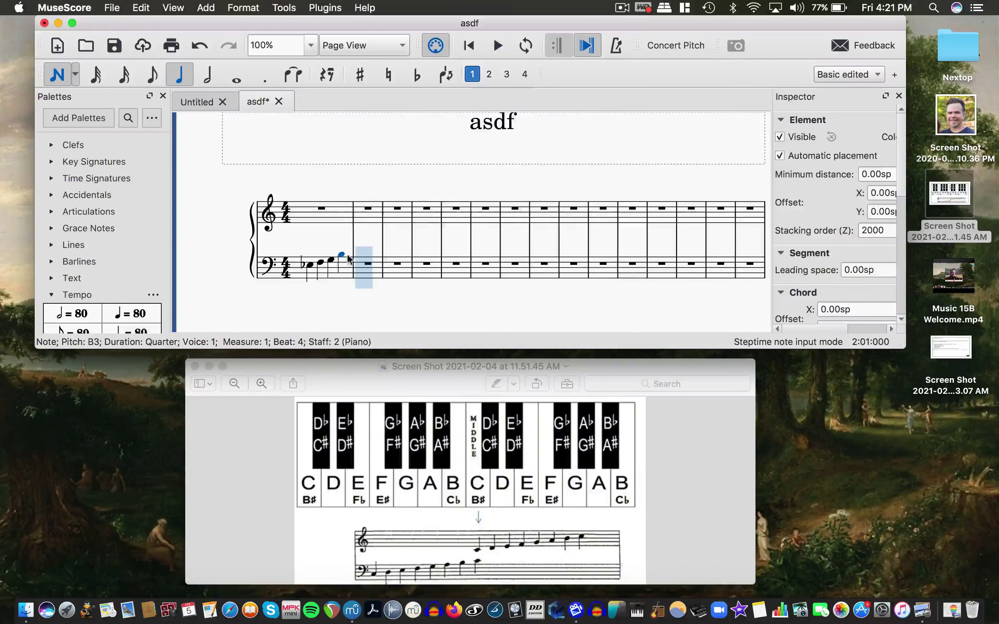
key("Down")
key("Down")
key("Down")
key("Down")
key("Down")
key("Down")
key("Down")
key("Down")
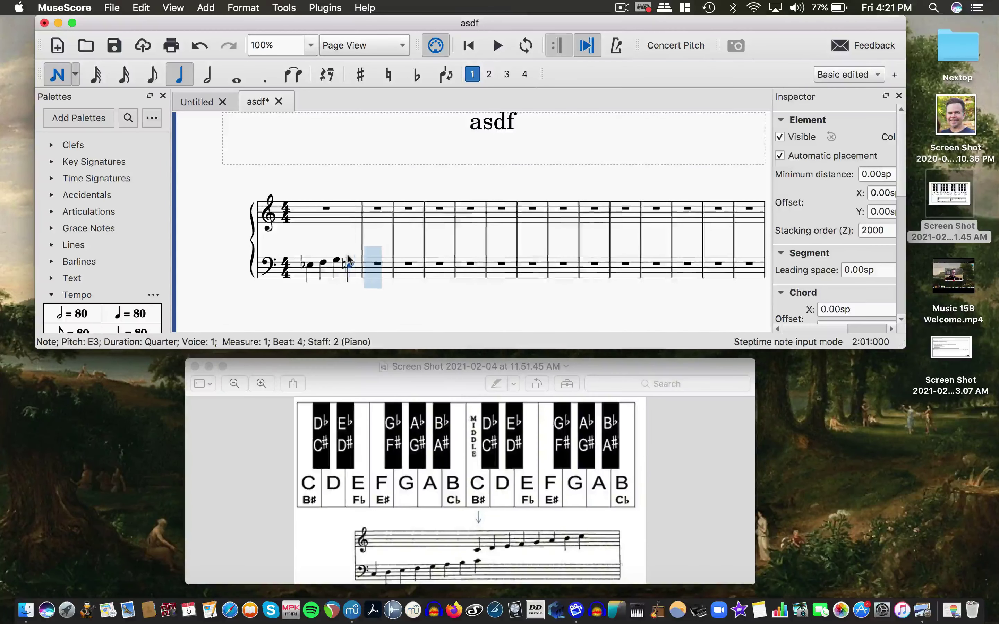
key("Up")
key("Up")
key("Up")
key("Up")
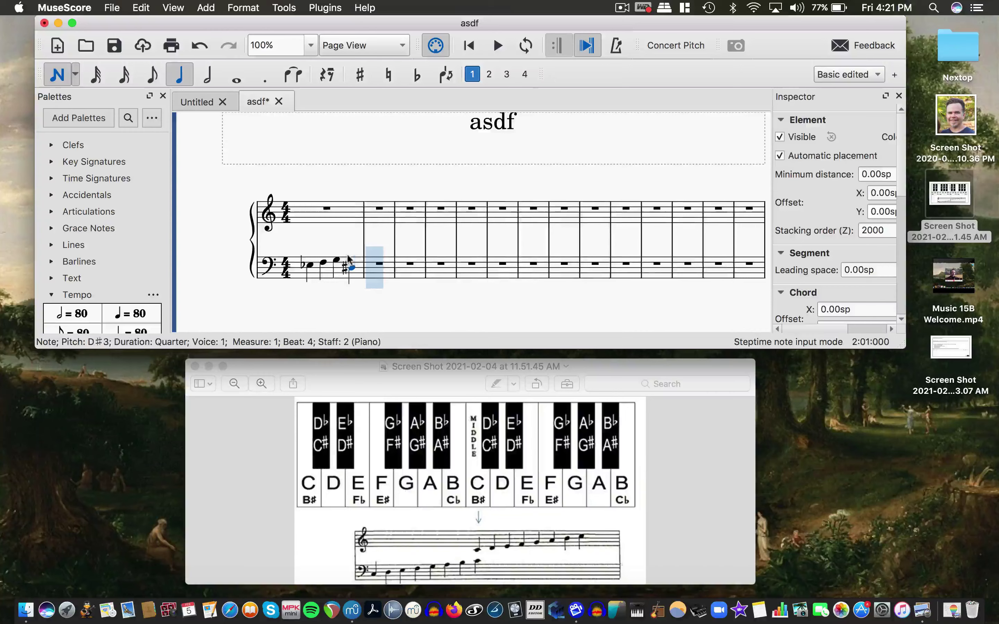
key("Up")
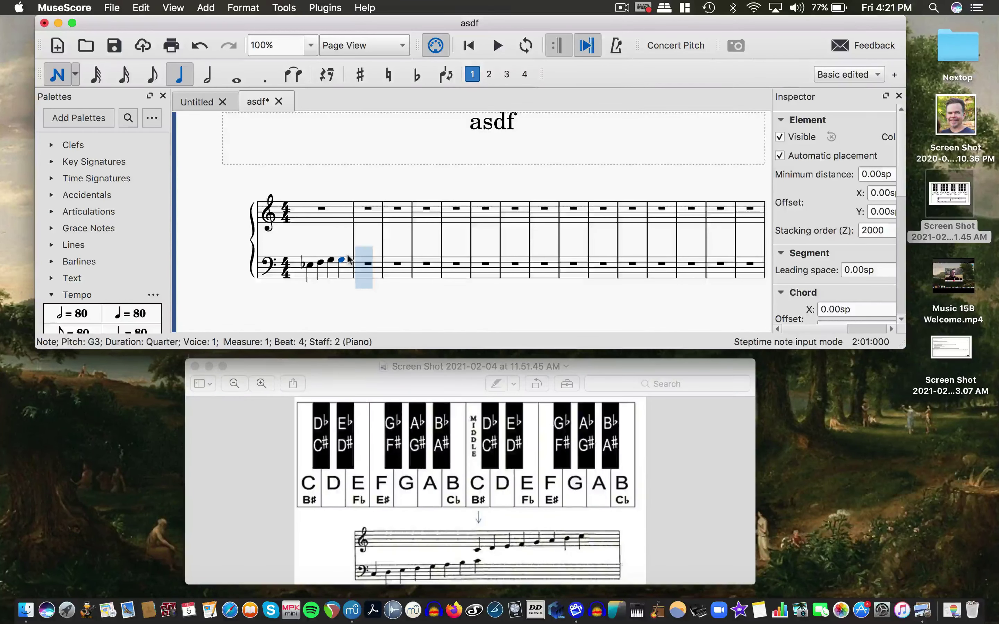
key("Up")
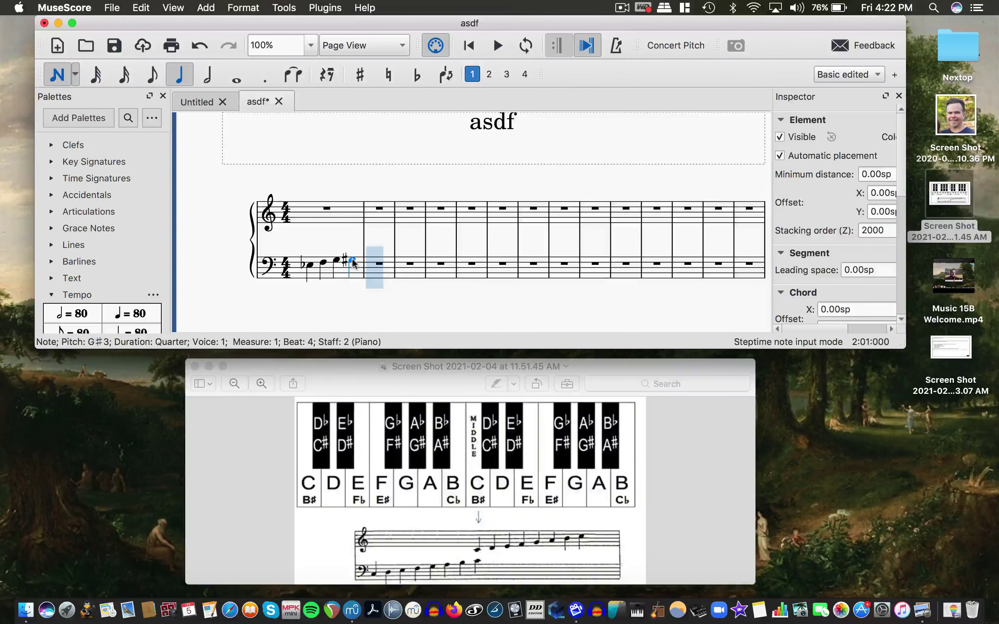
key("Up")
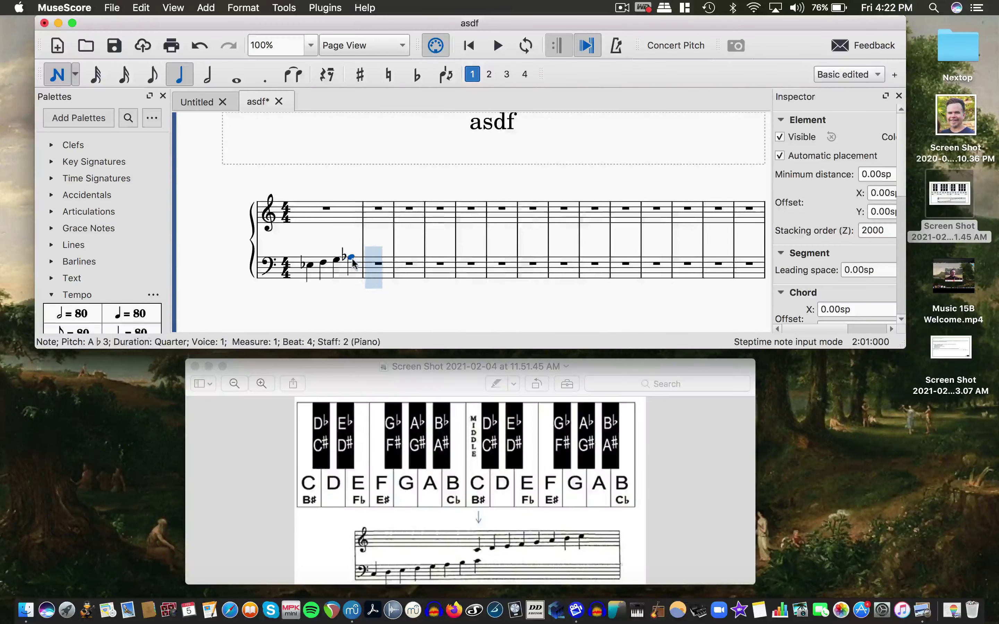
key("Down")
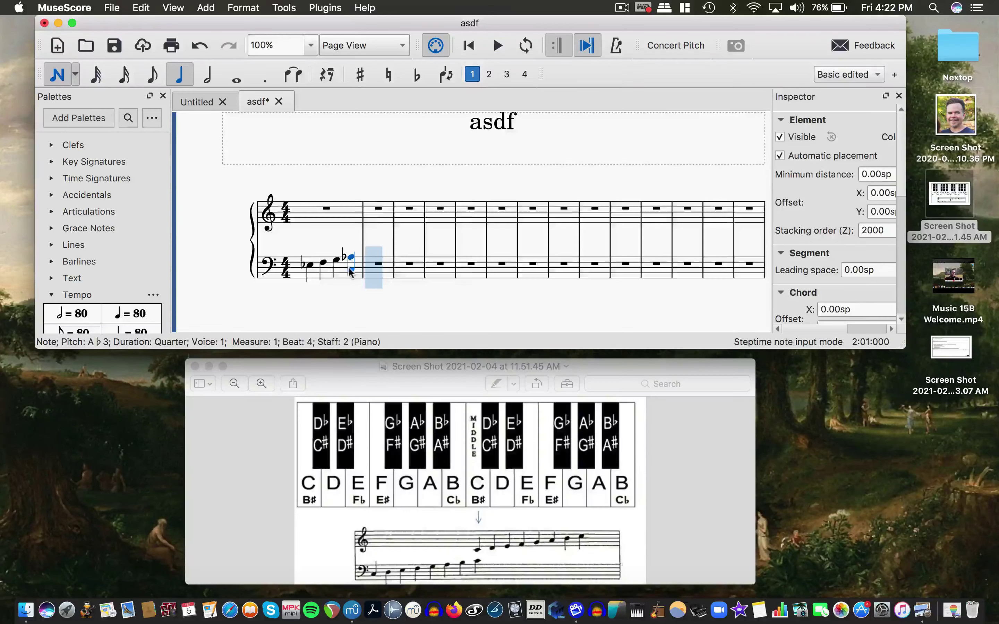
key("Up")
key("Up")
key("Up")
key("Up")
key("Up")
key("Up")
key("Up")
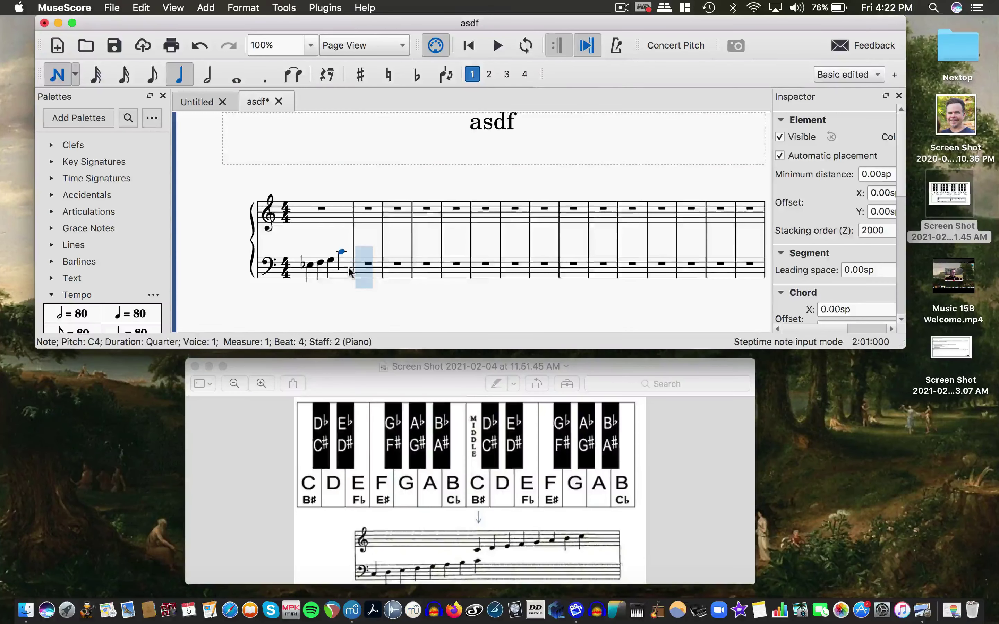
key("Down")
key("Down")
key("Down")
key("Down")
key("Down")
key("Down")
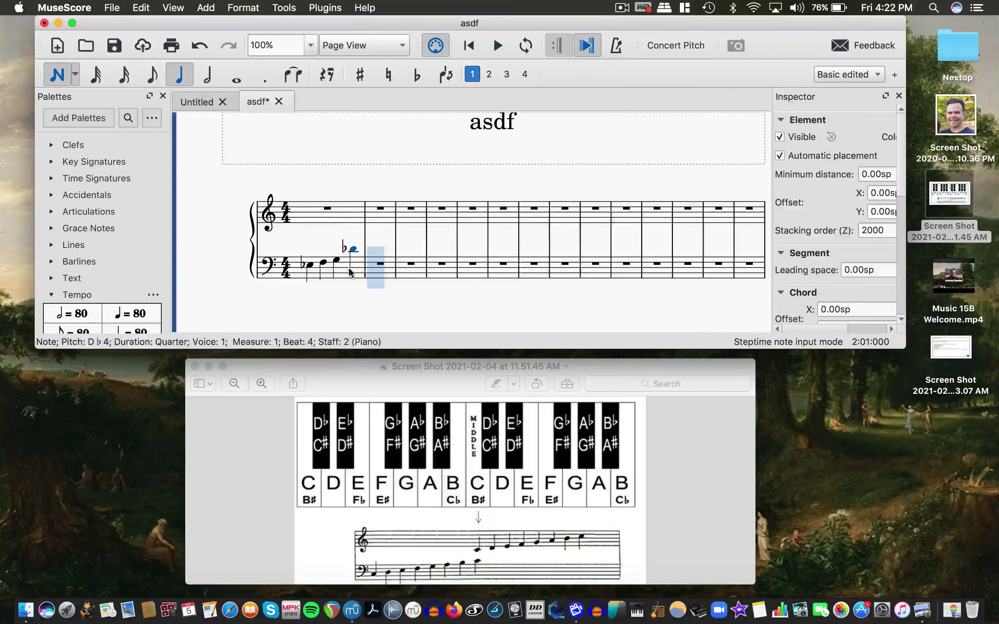
key("Down")
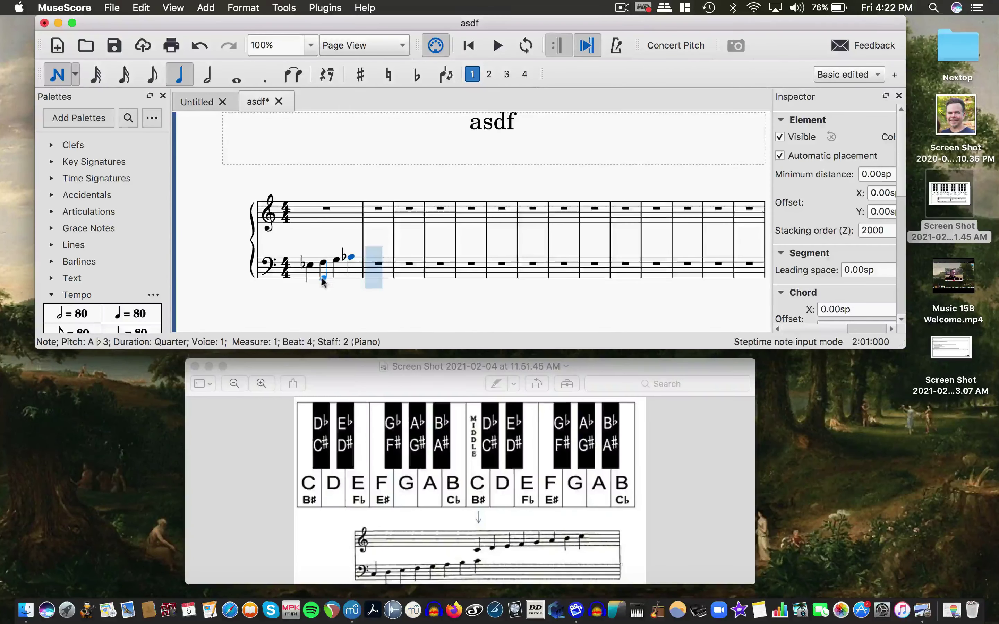
Add bass quarter notes B♭3, C4, D4 and E♭4 in measure 2
left_click(351, 265, "shift")
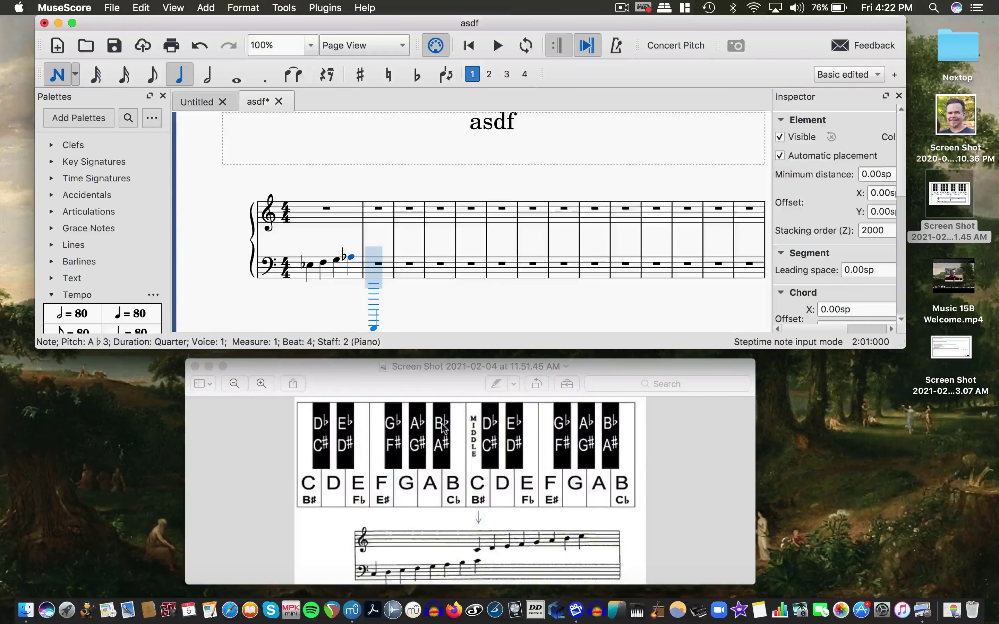
left_click(365, 257)
key("Down")
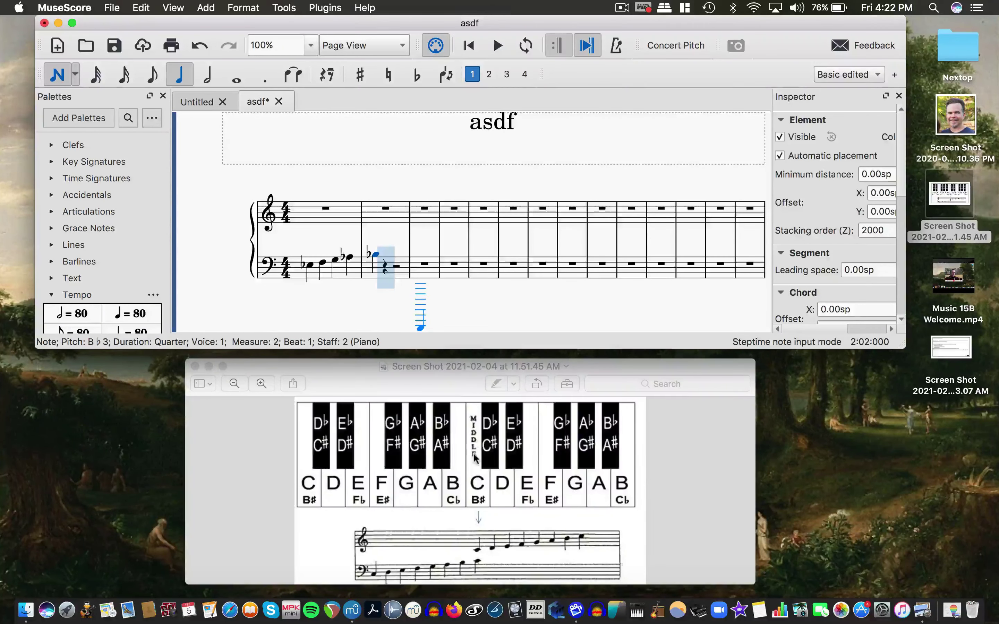
left_click(387, 251)
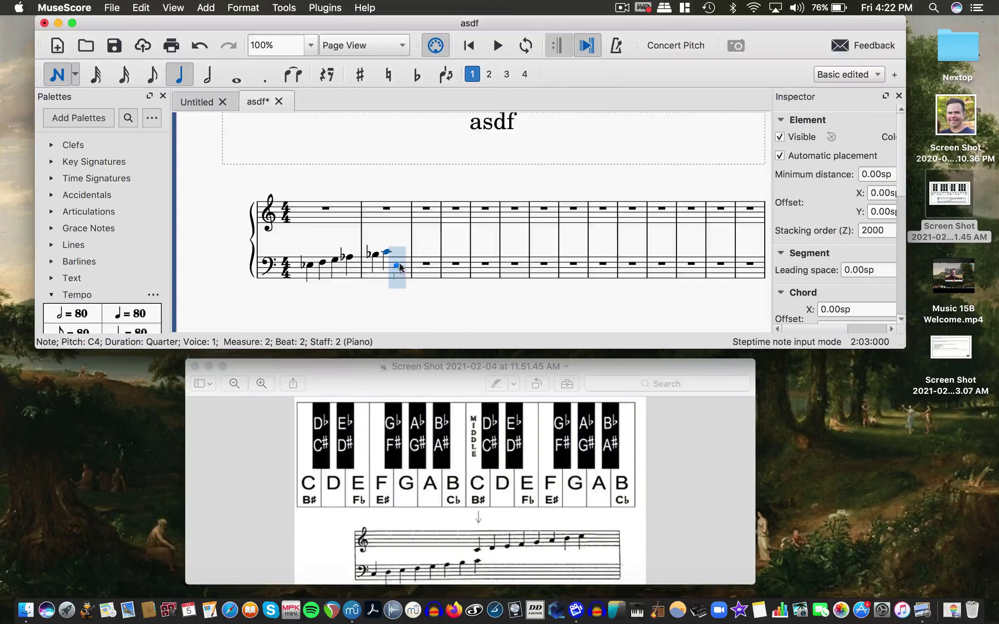
left_click(399, 249)
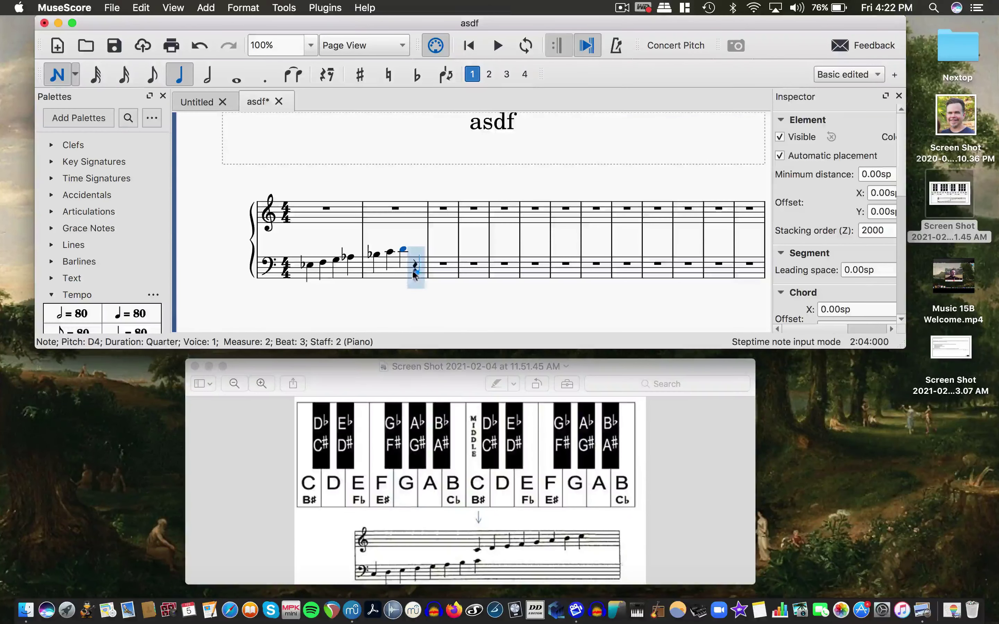
left_click(416, 248)
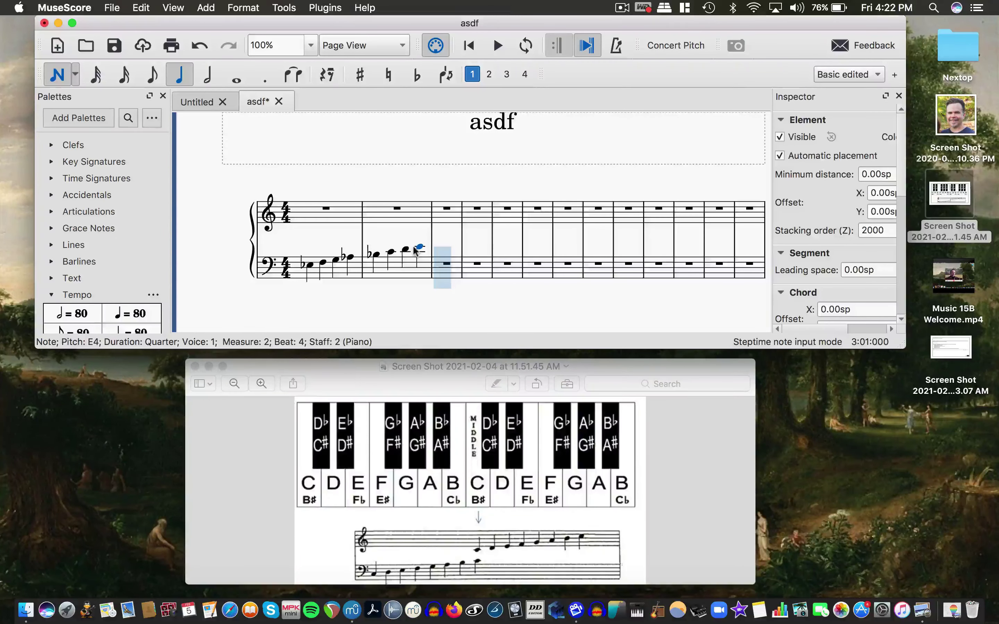
key("Down")
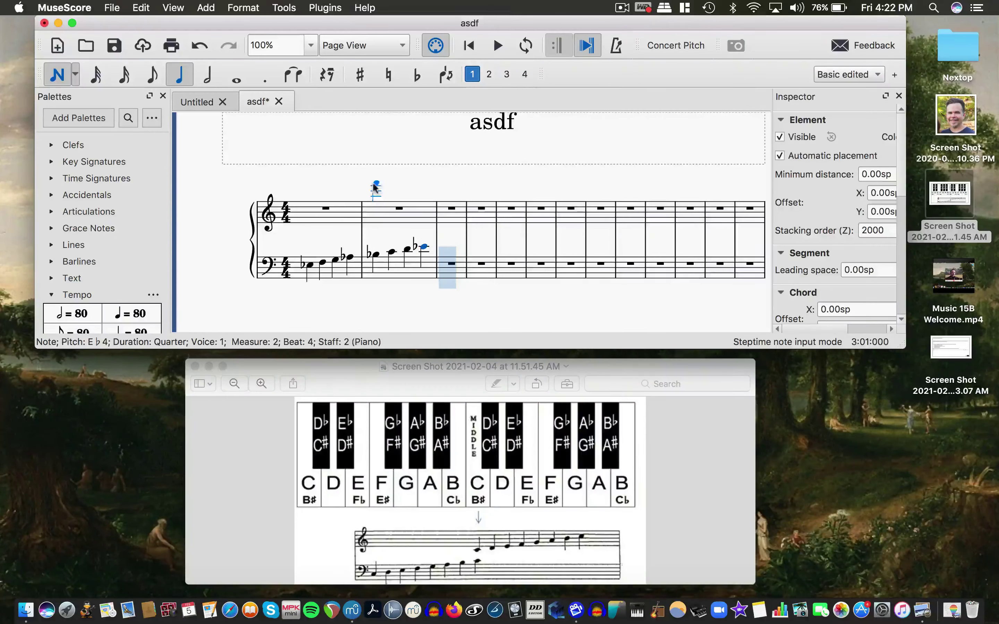
Rewind to the start, play the E♭ major scale, then stop playback
left_click(469, 46)
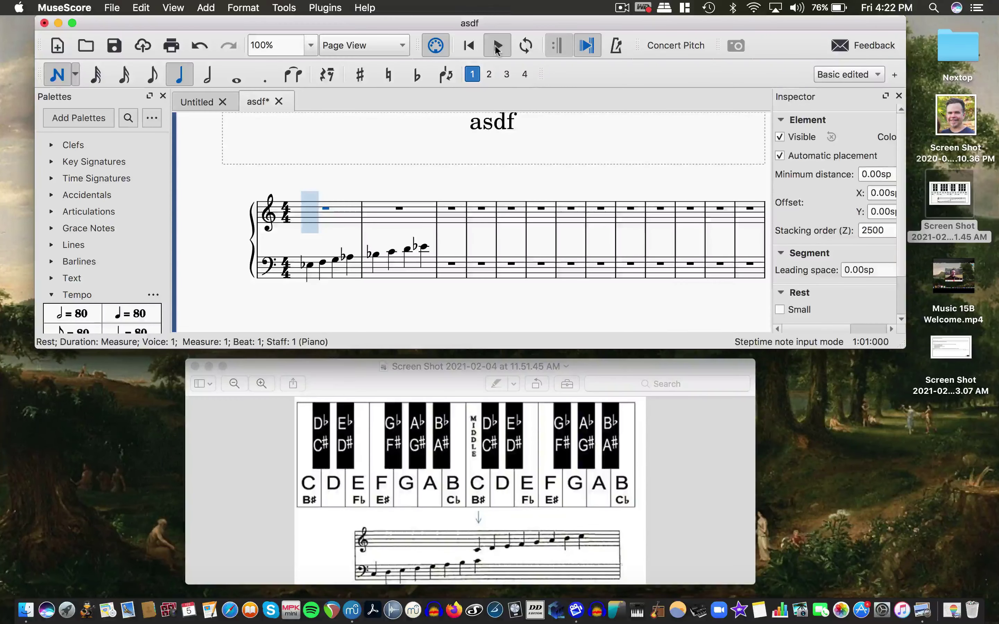
left_click(497, 46)
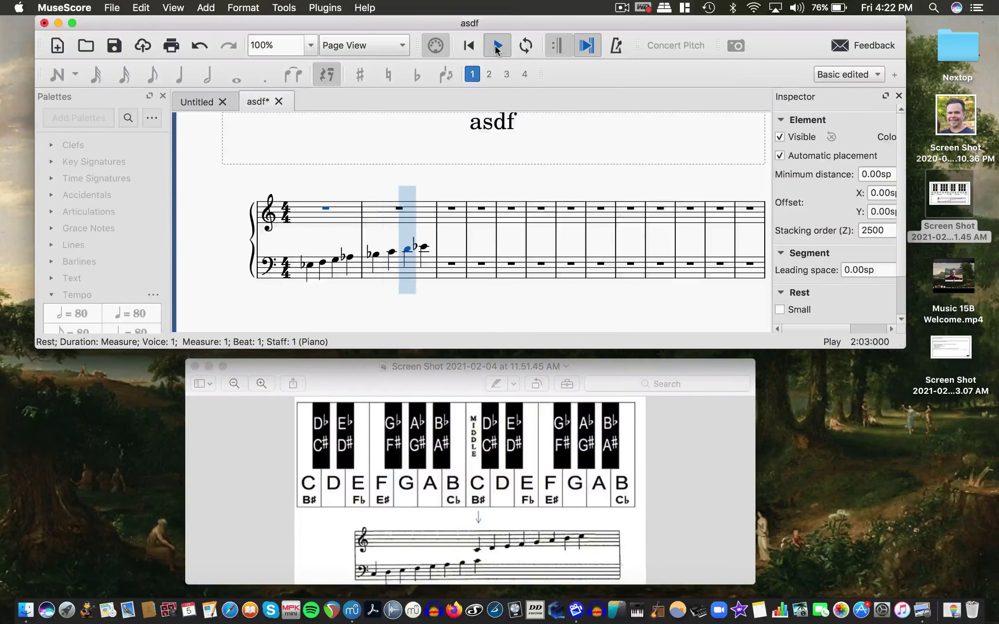
left_click(497, 46)
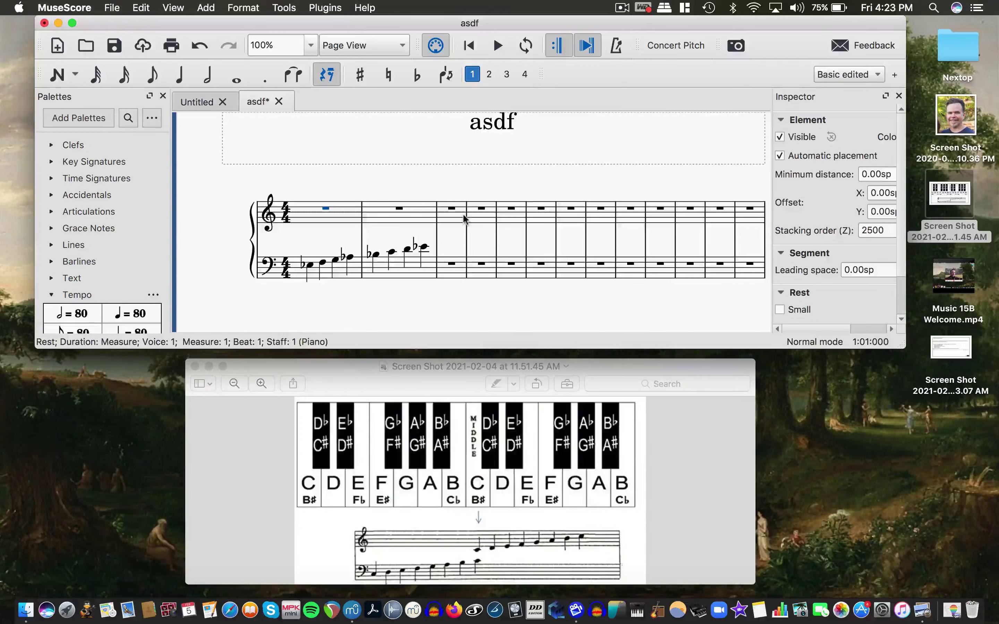
Nudge the Preview keyboard reference window slightly up and to the left
left_click_drag(459, 371, 407, 368)
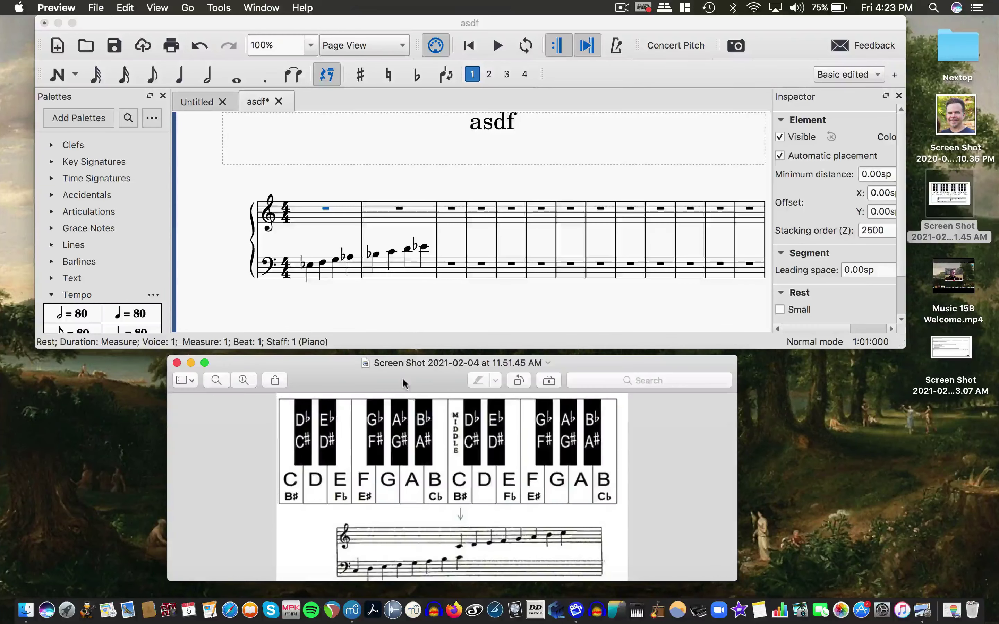
Position the keyboard reference window just beneath the MuseScore score
mouse_move(404, 377)
left_mouse_down()
mouse_move(505, 272)
mouse_move(341, 329)
mouse_move(449, 386)
mouse_move(415, 378)
left_mouse_up()
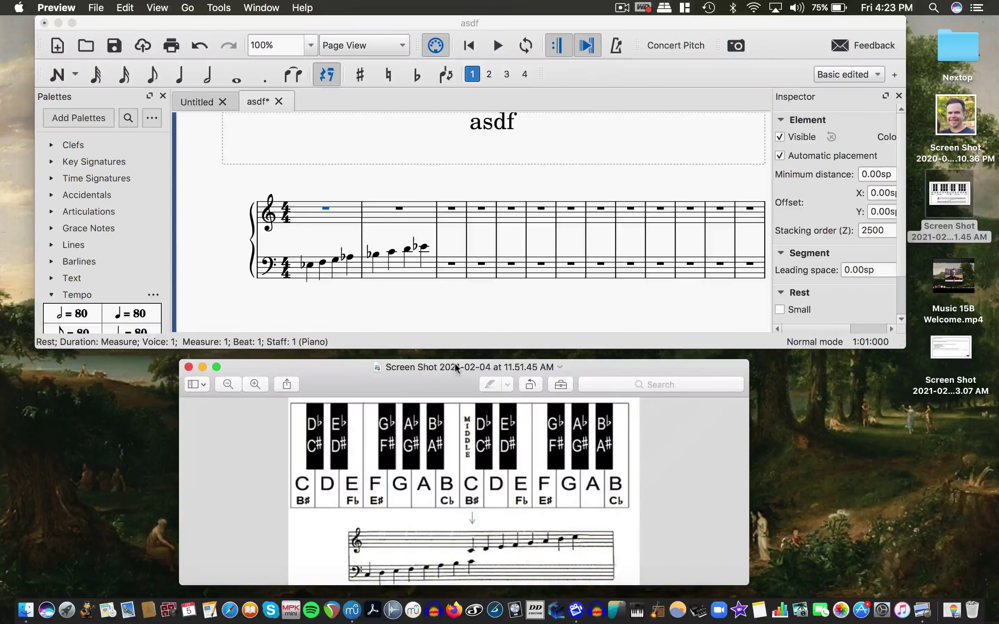